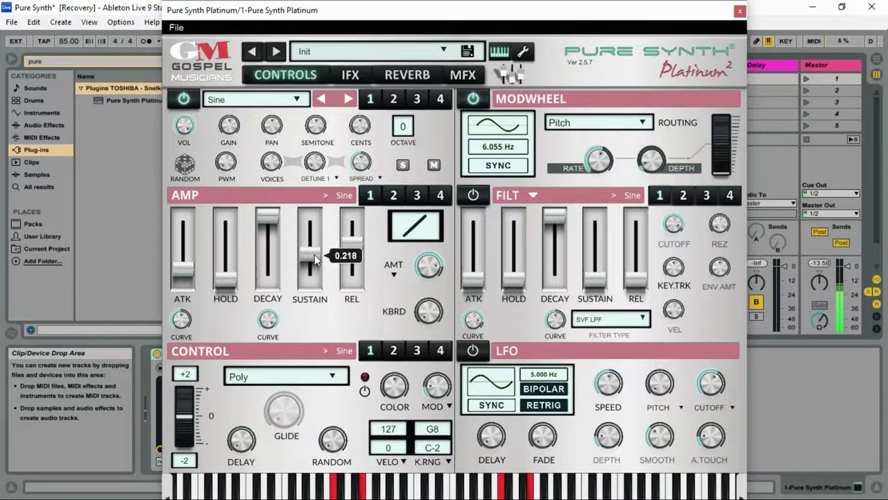
Shorten the amp envelope's decay to about 13 ms and raise its sustain level.
{"action": "left_click_drag", "start_coordinate": [267, 218], "coordinate": [268, 278]}
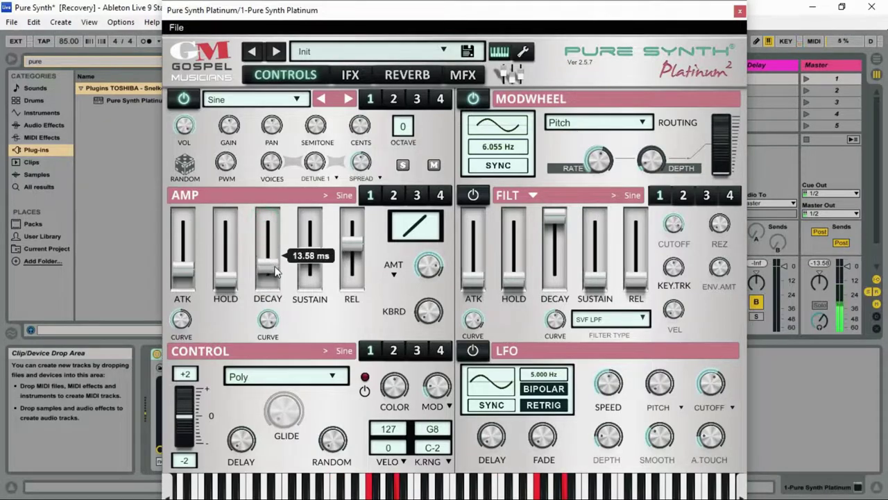
{"action": "left_click_drag", "start_coordinate": [312, 255], "coordinate": [351, 235]}
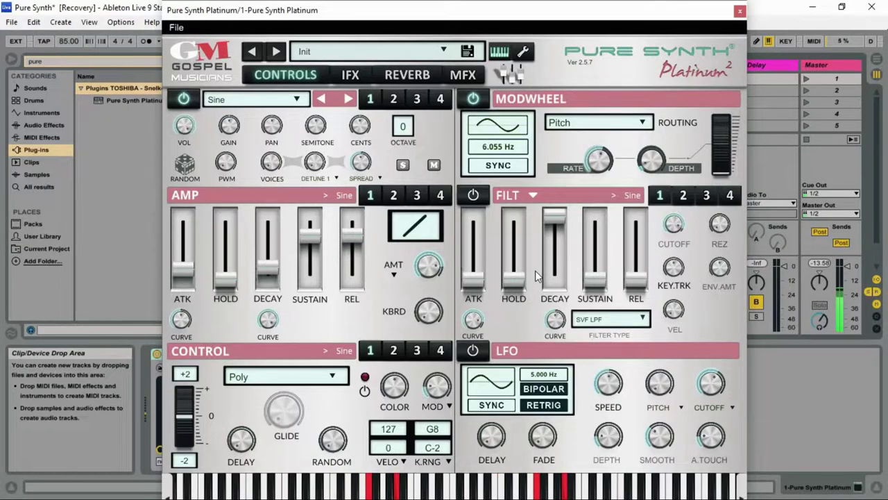
Raise the filter envelope's sustain to just under mid level and give it a short release of about 5 ms.
{"action": "left_click_drag", "start_coordinate": [590, 274], "coordinate": [587, 251]}
{"action": "left_click_drag", "start_coordinate": [643, 286], "coordinate": [640, 278]}
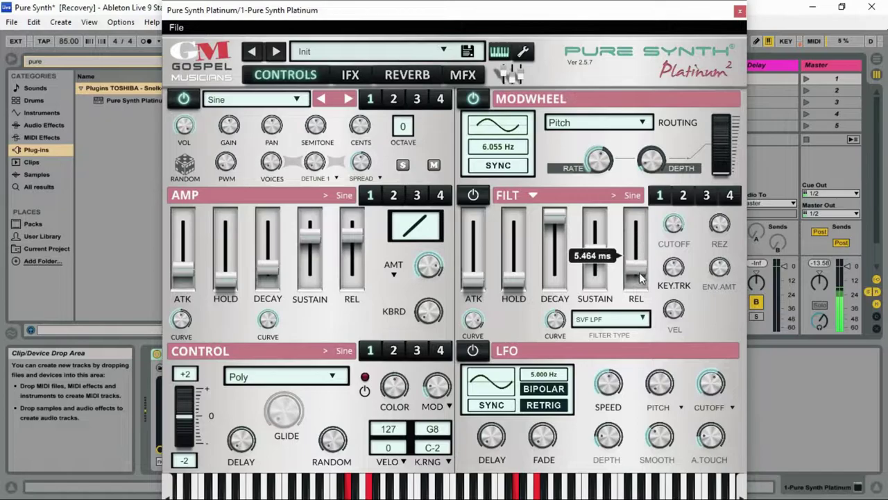
{"action": "mouse_move", "coordinate": [589, 253]}
{"action": "left_mouse_down"}
{"action": "mouse_move", "coordinate": [591, 271]}
{"action": "mouse_move", "coordinate": [590, 261]}
{"action": "left_mouse_up"}
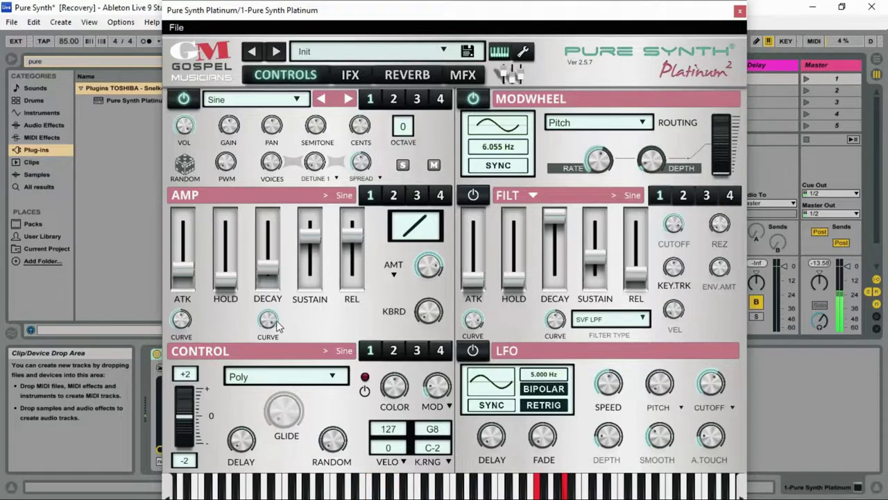
Try the Sine oscillator's detune and cents tuning, and check its number of voices.
{"action": "left_click_drag", "start_coordinate": [315, 165], "coordinate": [317, 136]}
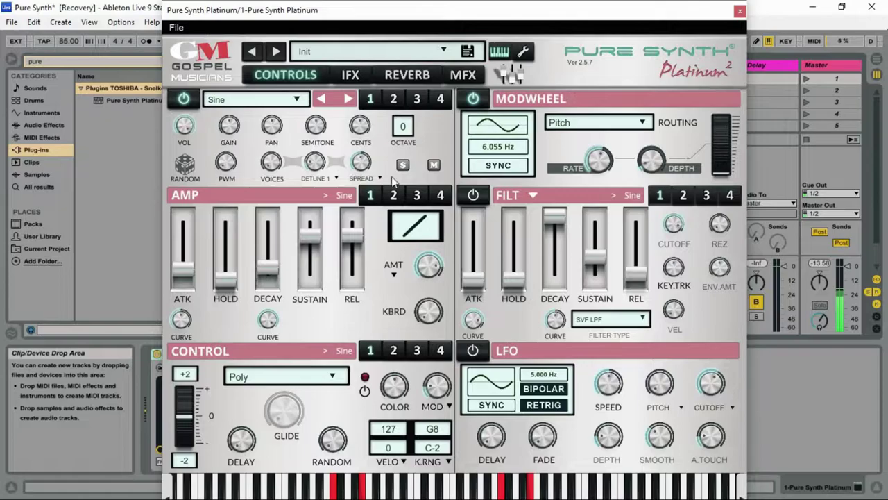
{"action": "left_click_drag", "start_coordinate": [356, 135], "coordinate": [355, 148]}
{"action": "left_click_drag", "start_coordinate": [317, 176], "coordinate": [313, 143]}
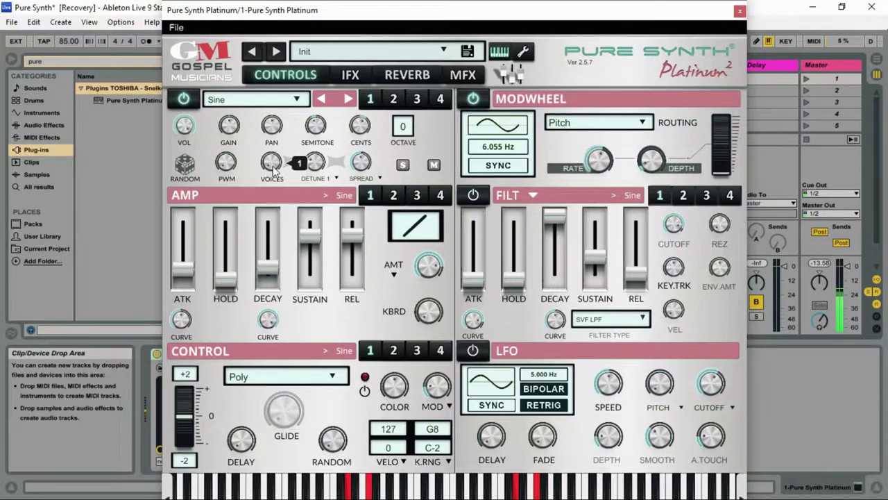
{"action": "mouse_move", "coordinate": [275, 160]}
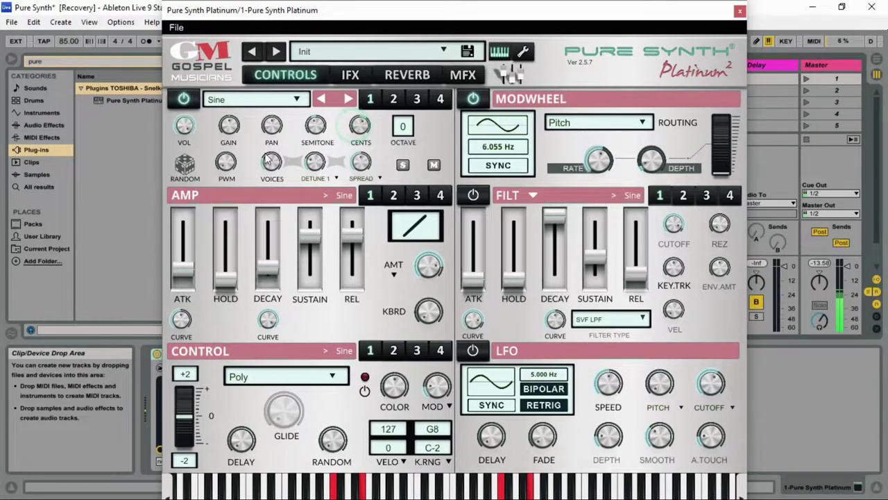
Set the Sine oscillator's pulse width modulation to about 35%.
{"action": "left_click_drag", "start_coordinate": [234, 151], "coordinate": [237, 110]}
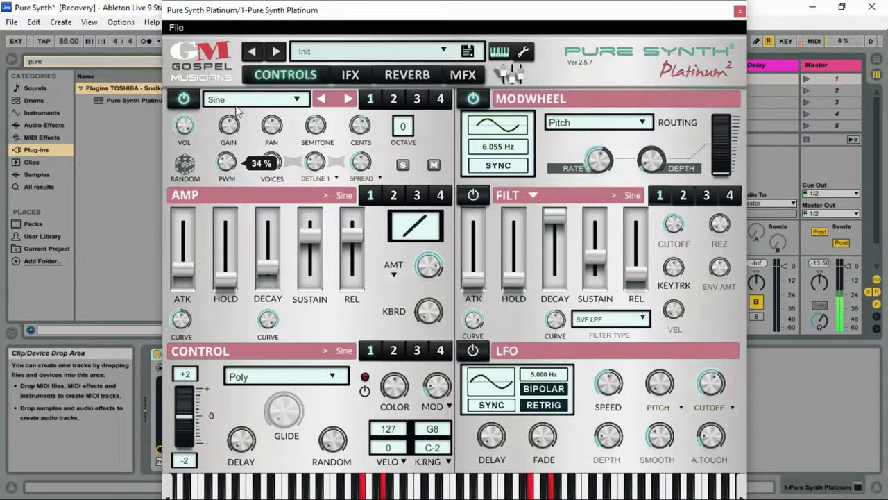
{"action": "mouse_move", "coordinate": [236, 111]}
{"action": "left_mouse_down"}
{"action": "mouse_move", "coordinate": [234, 138]}
{"action": "mouse_move", "coordinate": [236, 108]}
{"action": "left_mouse_up"}
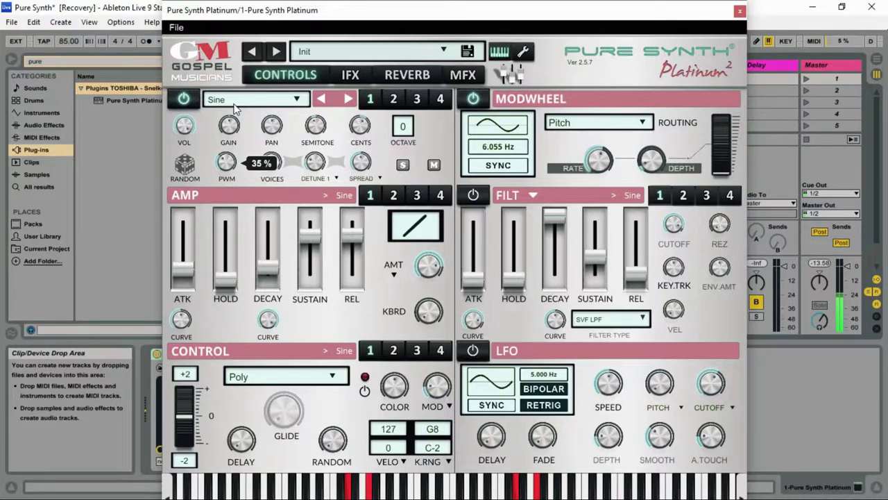
{"action": "mouse_move", "coordinate": [234, 118]}
{"action": "left_mouse_down"}
{"action": "mouse_move", "coordinate": [229, 136]}
{"action": "mouse_move", "coordinate": [229, 127]}
{"action": "left_mouse_up"}
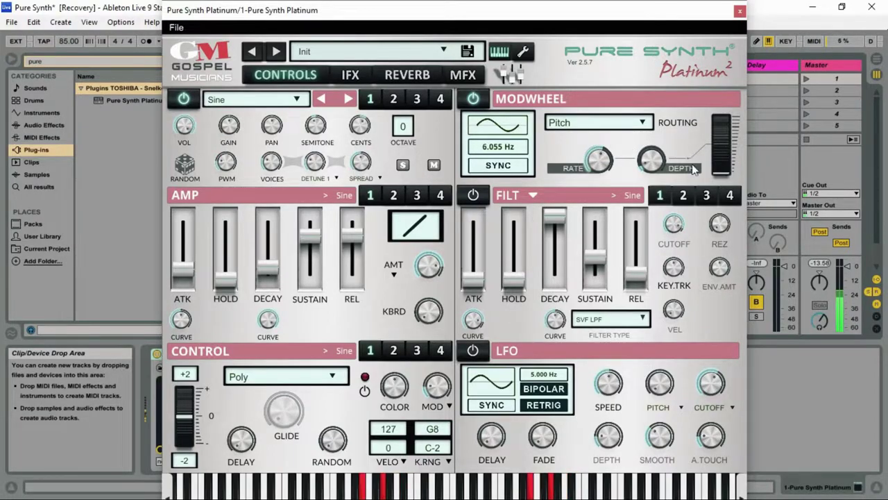
Sweep the filter's cutoff down and back up while the filter is still switched off.
{"action": "left_click_drag", "start_coordinate": [675, 229], "coordinate": [650, 333]}
{"action": "left_click_drag", "start_coordinate": [675, 226], "coordinate": [679, 143]}
{"action": "left_click_drag", "start_coordinate": [669, 227], "coordinate": [683, 184]}
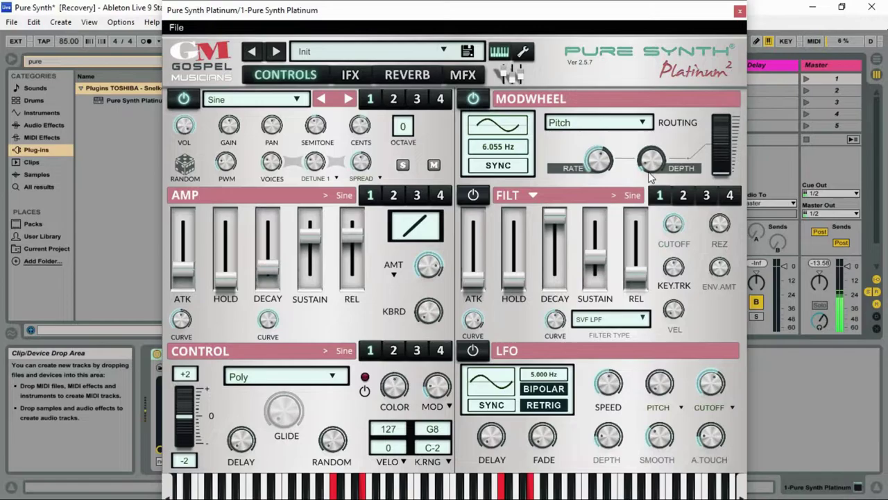
Set the mod wheel's pitch modulation to a depth of about 4% and a rate of about 13.6 Hz.
{"action": "left_click_drag", "start_coordinate": [655, 177], "coordinate": [664, 109]}
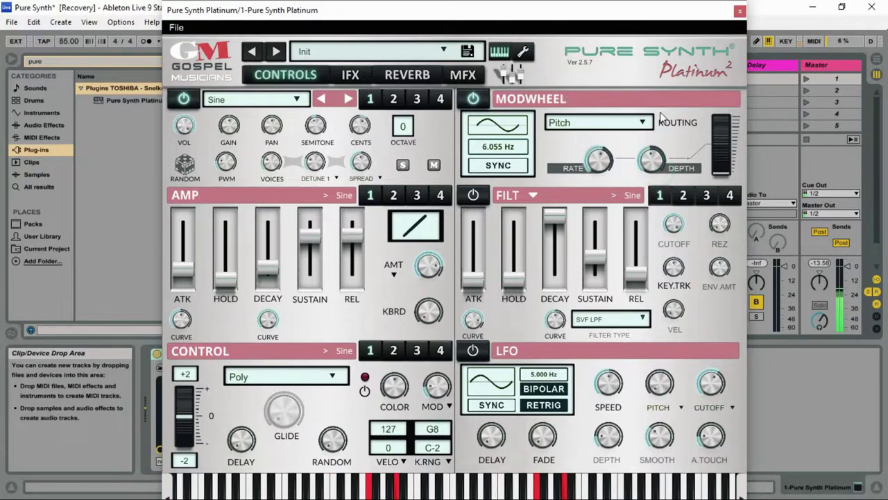
{"action": "left_click_drag", "start_coordinate": [599, 164], "coordinate": [601, 111]}
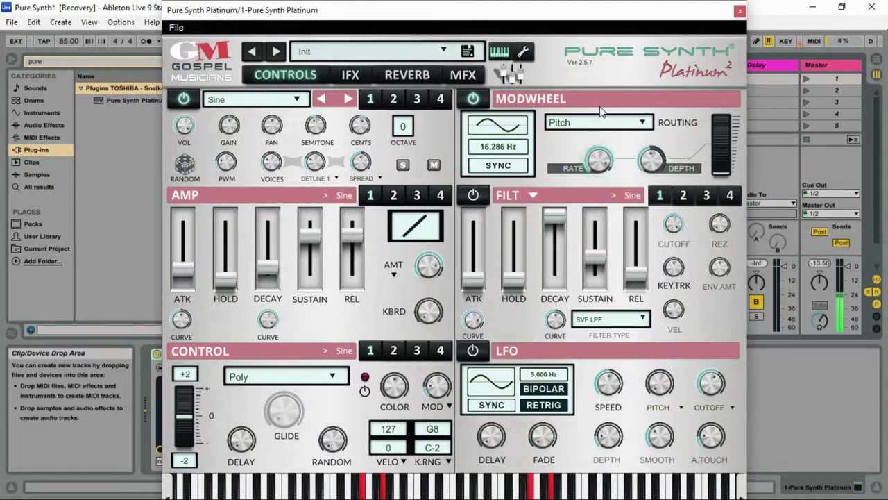
{"action": "left_click_drag", "start_coordinate": [656, 163], "coordinate": [644, 88]}
{"action": "left_click_drag", "start_coordinate": [652, 161], "coordinate": [663, 231]}
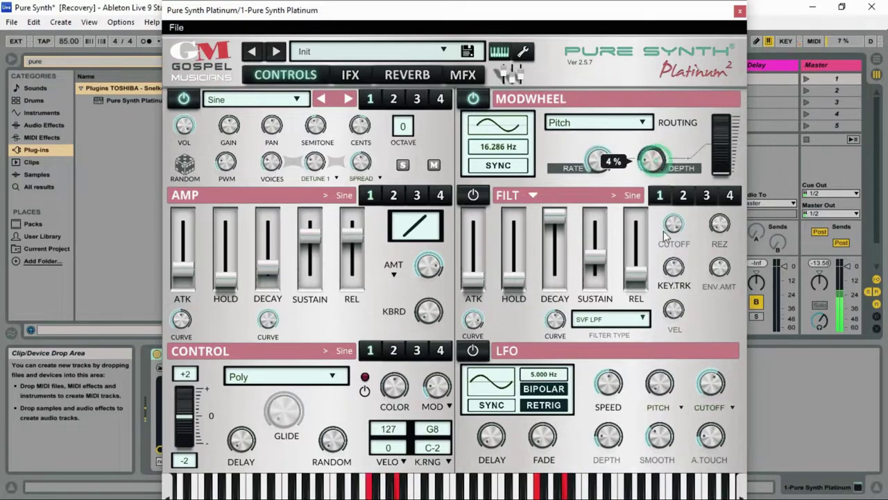
{"action": "left_click_drag", "start_coordinate": [609, 183], "coordinate": [606, 179]}
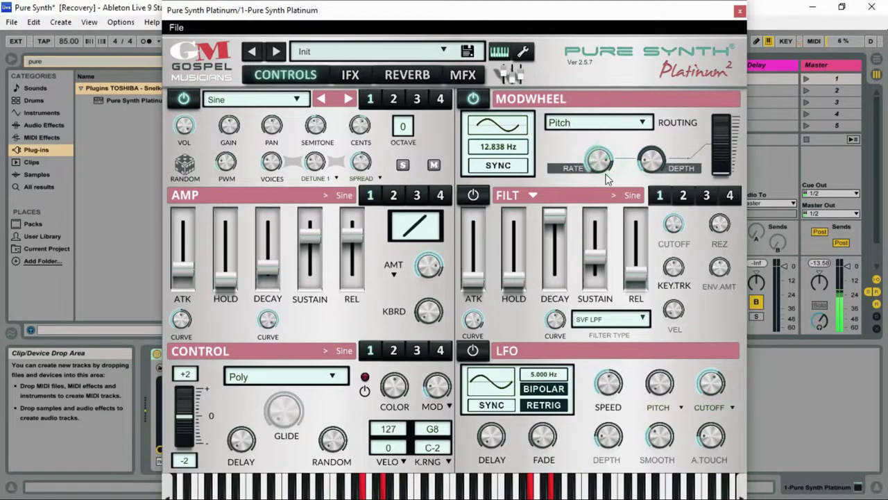
Turn on the filter for the Sine oscillator and sweep its cutoff down to about 266 Hz and back up.
{"action": "left_click", "coordinate": [475, 195]}
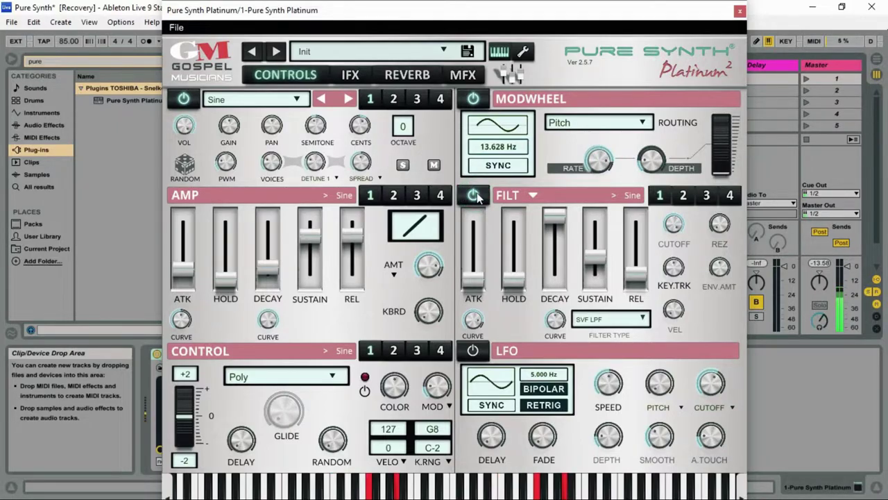
{"action": "left_click_drag", "start_coordinate": [674, 223], "coordinate": [666, 307]}
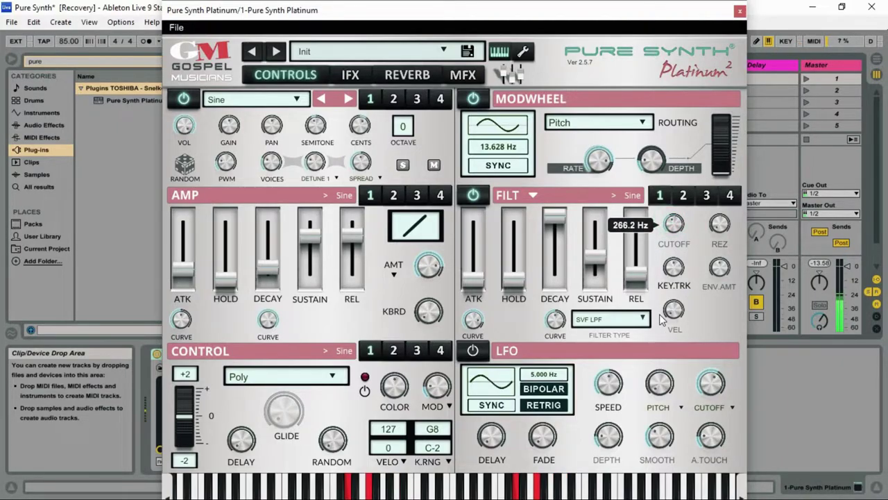
{"action": "left_click_drag", "start_coordinate": [659, 314], "coordinate": [678, 231]}
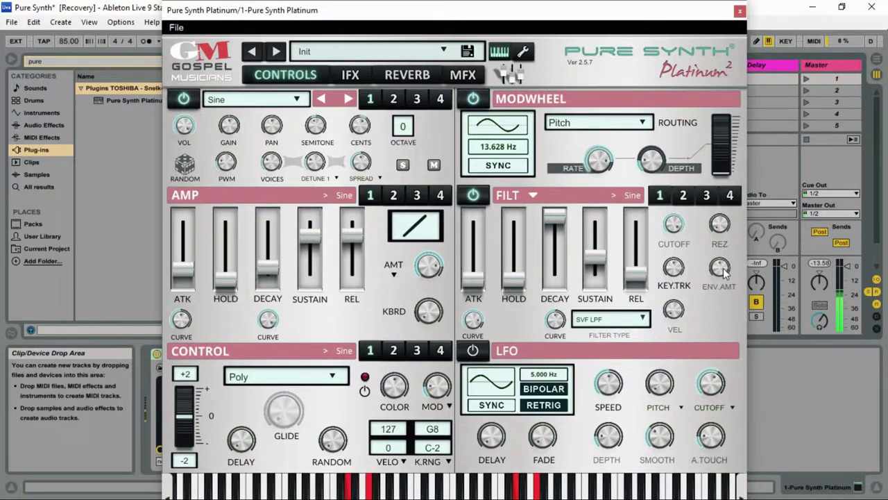
Reshape the filter envelope with a longer hold and release, a slightly shorter decay and a very low sustain.
{"action": "mouse_move", "coordinate": [484, 323]}
{"action": "left_mouse_down"}
{"action": "mouse_move", "coordinate": [484, 341]}
{"action": "mouse_move", "coordinate": [484, 322]}
{"action": "left_mouse_up"}
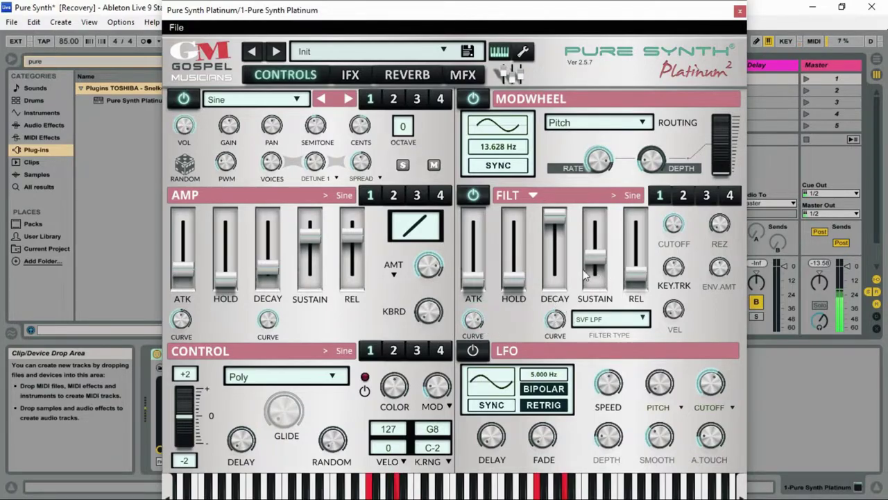
{"action": "left_click_drag", "start_coordinate": [633, 274], "coordinate": [598, 267]}
{"action": "left_click_drag", "start_coordinate": [511, 283], "coordinate": [515, 241]}
{"action": "left_click_drag", "start_coordinate": [555, 216], "coordinate": [555, 228]}
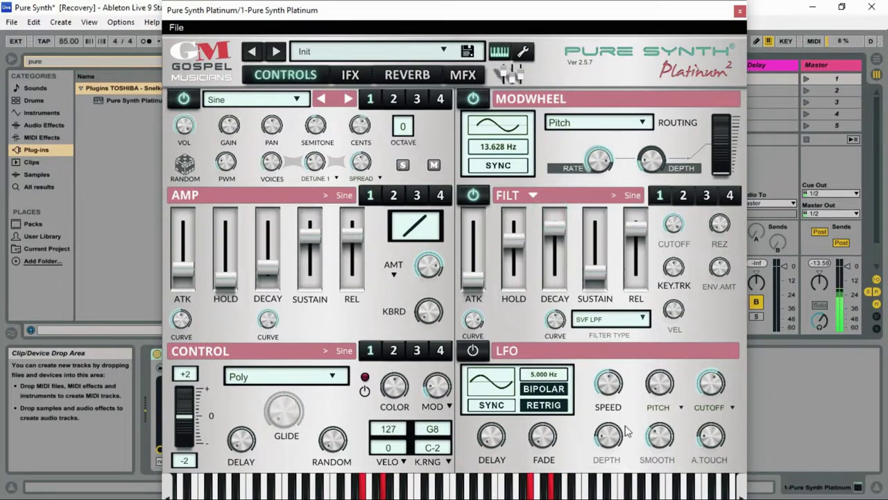
Turn on the LFO and set its pitch modulation to 27% and its cutoff modulation to 42%.
{"action": "left_click_drag", "start_coordinate": [609, 382], "coordinate": [651, 300]}
{"action": "left_click_drag", "start_coordinate": [651, 374], "coordinate": [646, 430]}
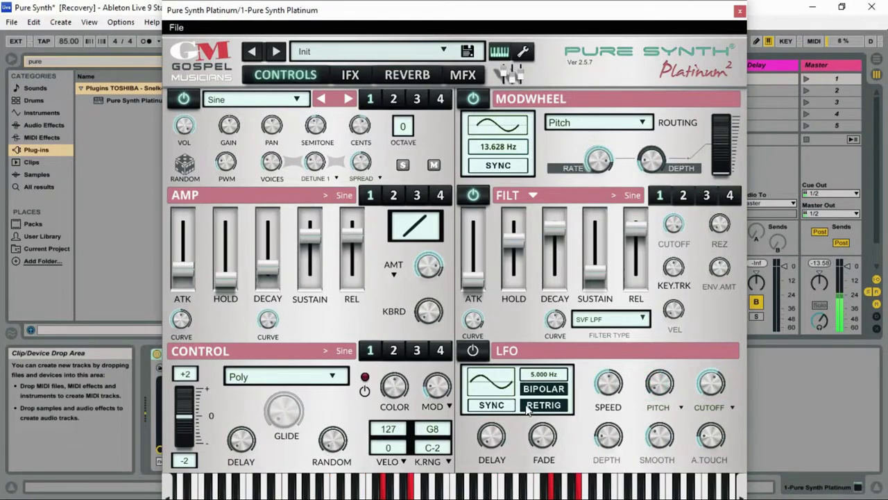
{"action": "left_click", "coordinate": [474, 350]}
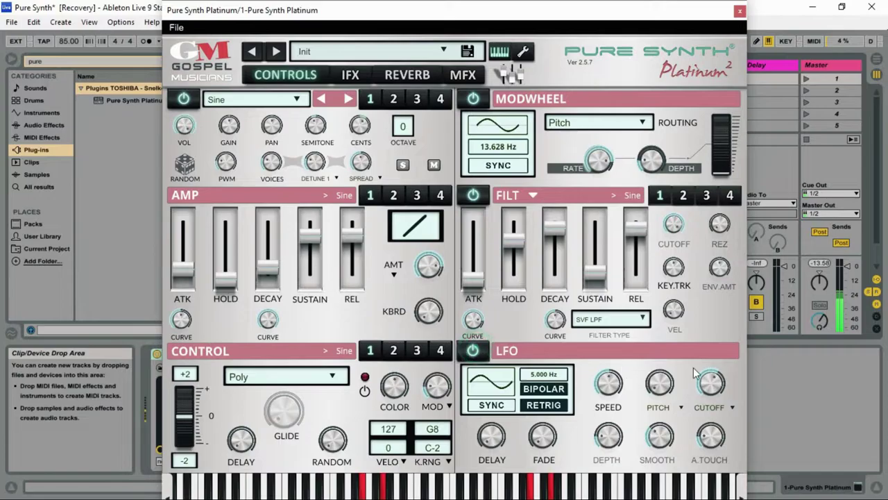
{"action": "left_click_drag", "start_coordinate": [670, 384], "coordinate": [680, 343]}
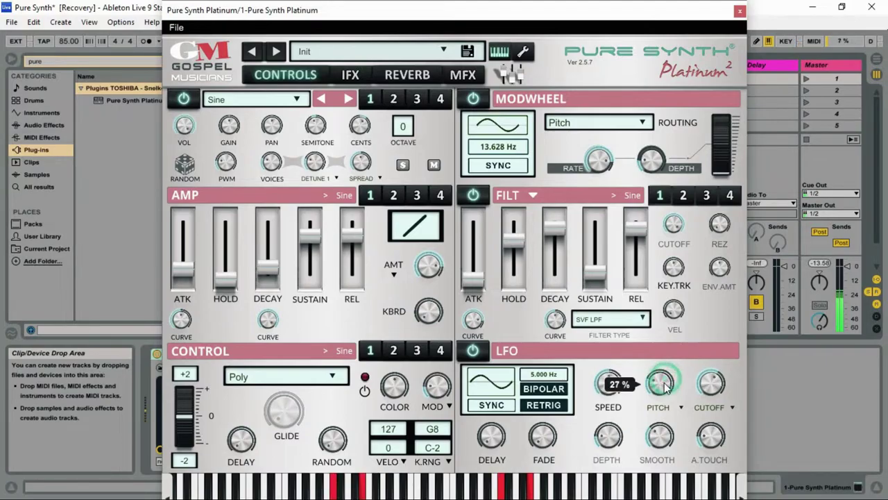
{"action": "left_click_drag", "start_coordinate": [722, 386], "coordinate": [711, 413]}
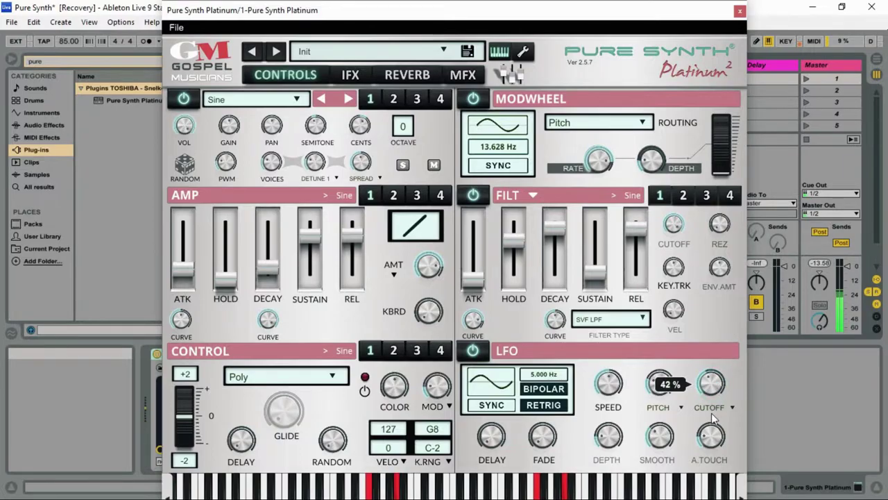
Slow the LFO to about 3.1 Hz, increase its depth and raise its pitch modulation to 38%.
{"action": "left_click_drag", "start_coordinate": [616, 388], "coordinate": [623, 409]}
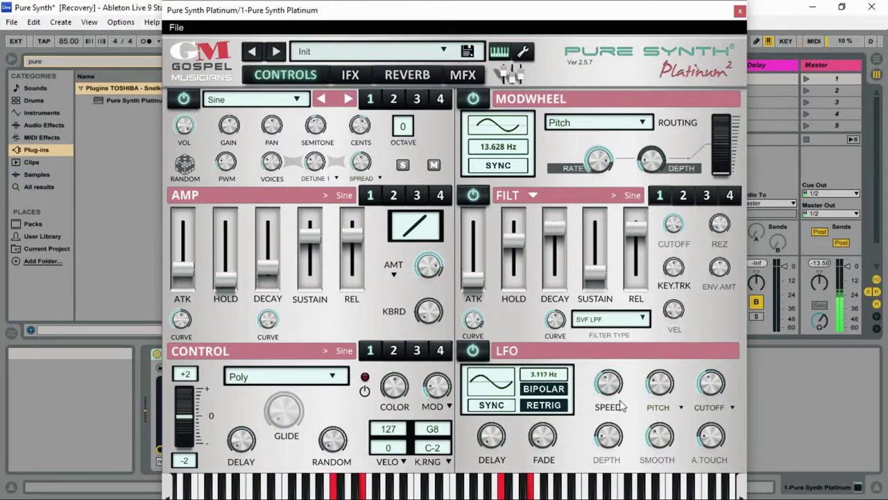
{"action": "left_click_drag", "start_coordinate": [619, 448], "coordinate": [620, 422]}
{"action": "left_click_drag", "start_coordinate": [659, 387], "coordinate": [672, 372]}
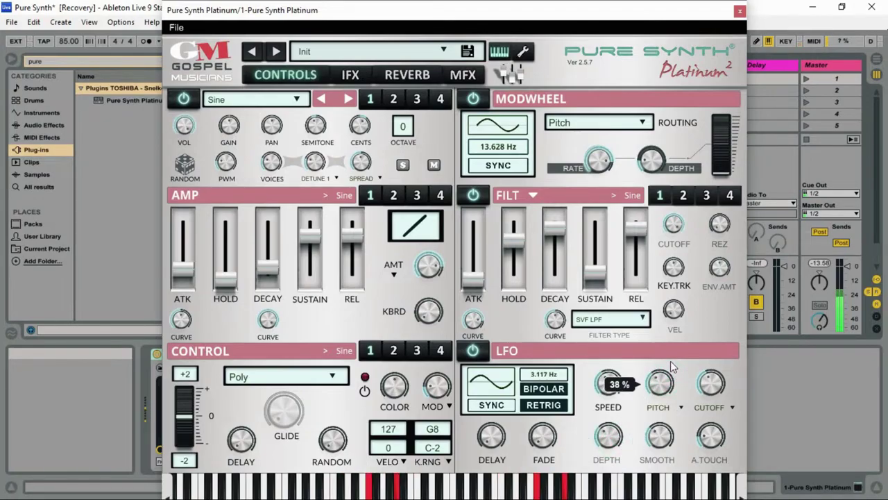
Try slower LFO speeds, from 0.197 Hz up to about 1.58 Hz, and reduce the LFO depth.
{"action": "left_click_drag", "start_coordinate": [620, 402], "coordinate": [608, 456]}
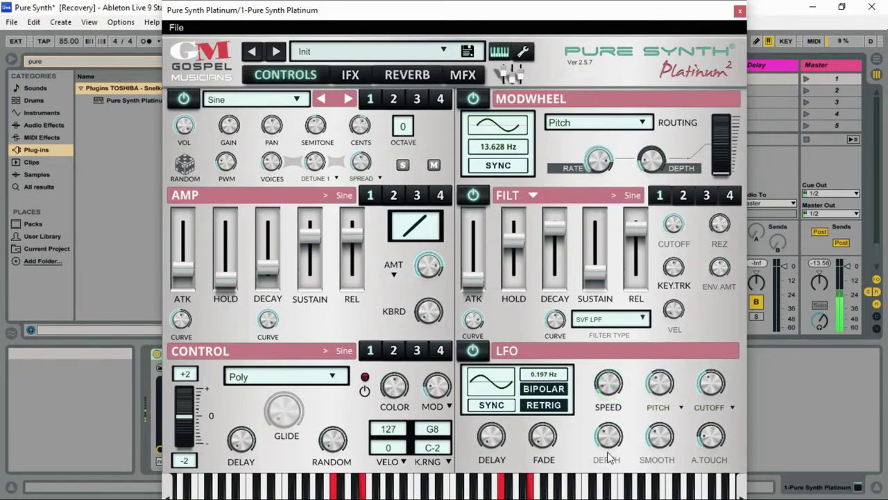
{"action": "left_click_drag", "start_coordinate": [613, 393], "coordinate": [617, 379]}
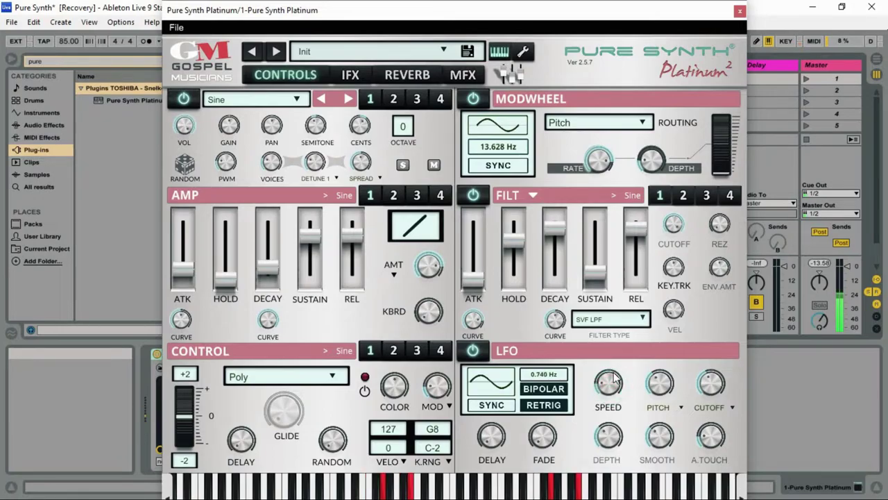
{"action": "left_click_drag", "start_coordinate": [613, 377], "coordinate": [615, 368]}
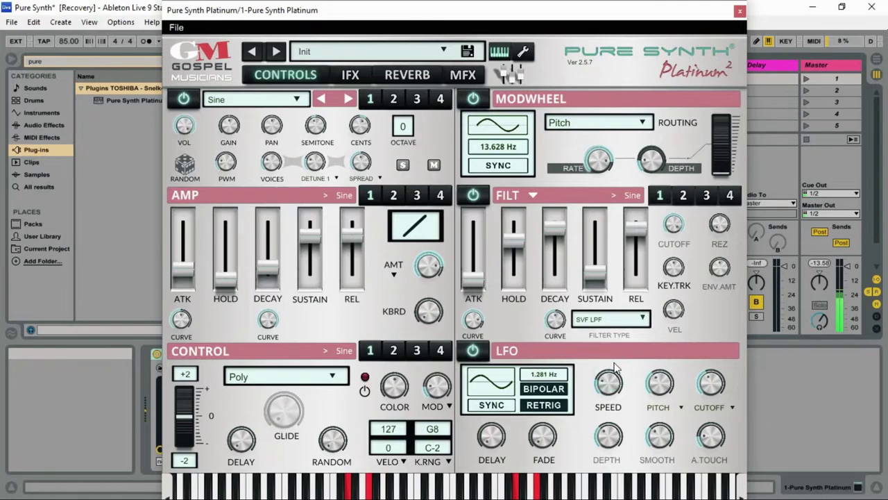
{"action": "mouse_move", "coordinate": [611, 383]}
{"action": "left_mouse_down"}
{"action": "mouse_move", "coordinate": [613, 356]}
{"action": "mouse_move", "coordinate": [610, 408]}
{"action": "mouse_move", "coordinate": [612, 394]}
{"action": "left_mouse_up"}
{"action": "mouse_move", "coordinate": [612, 396]}
{"action": "left_mouse_down"}
{"action": "mouse_move", "coordinate": [617, 361]}
{"action": "mouse_move", "coordinate": [612, 395]}
{"action": "left_mouse_up"}
{"action": "left_click_drag", "start_coordinate": [603, 462], "coordinate": [604, 470]}
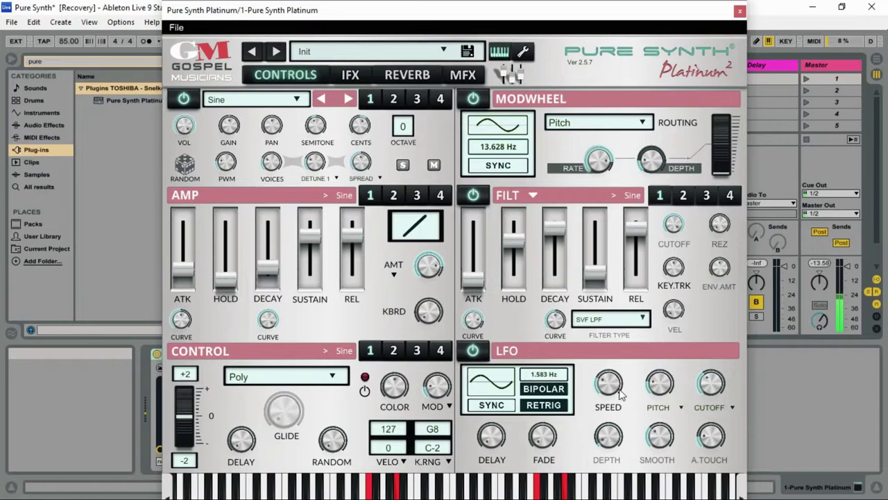
Set the LFO speed to about 2.23 Hz and rebalance its depth, taking it to 0% before raising it again.
{"action": "left_click_drag", "start_coordinate": [610, 386], "coordinate": [611, 375]}
{"action": "left_click_drag", "start_coordinate": [608, 449], "coordinate": [611, 476]}
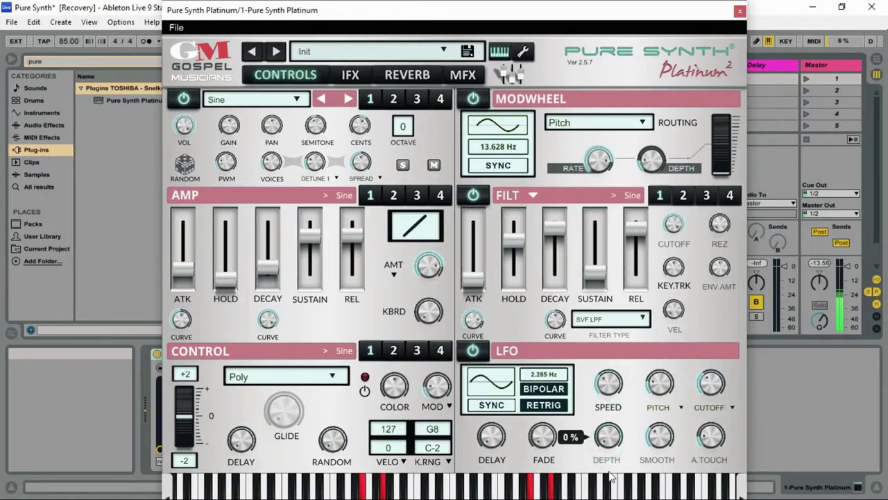
{"action": "left_click_drag", "start_coordinate": [611, 465], "coordinate": [613, 450]}
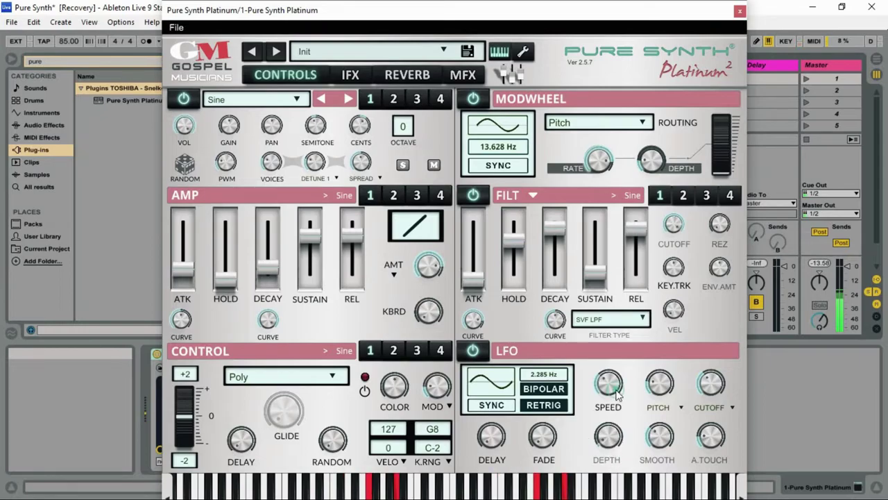
{"action": "left_click_drag", "start_coordinate": [615, 396], "coordinate": [623, 396]}
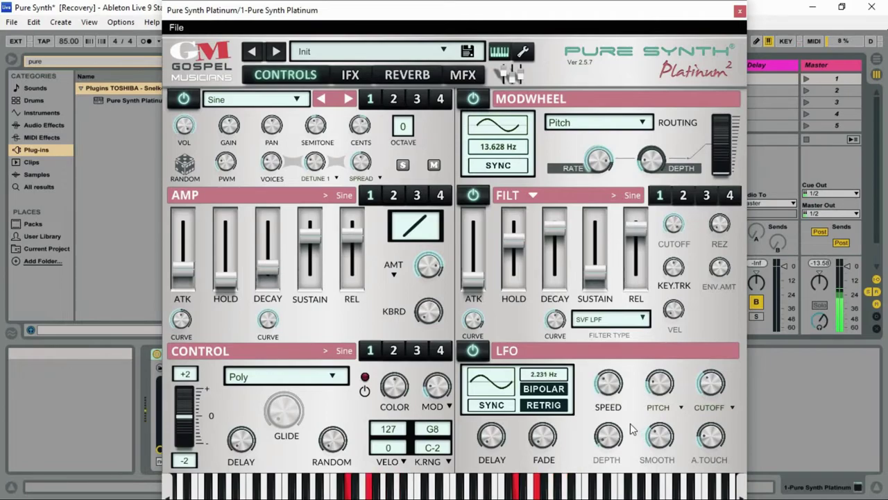
{"action": "left_click_drag", "start_coordinate": [610, 434], "coordinate": [614, 442]}
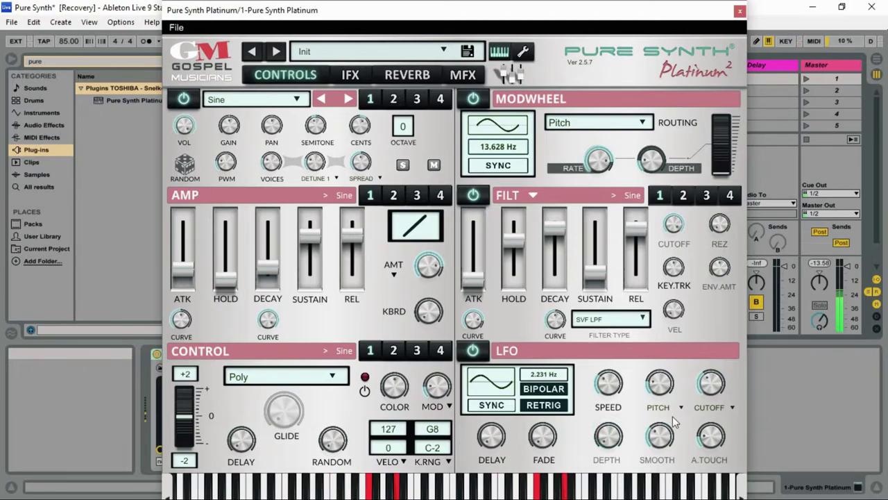
{"action": "mouse_move", "coordinate": [673, 431]}
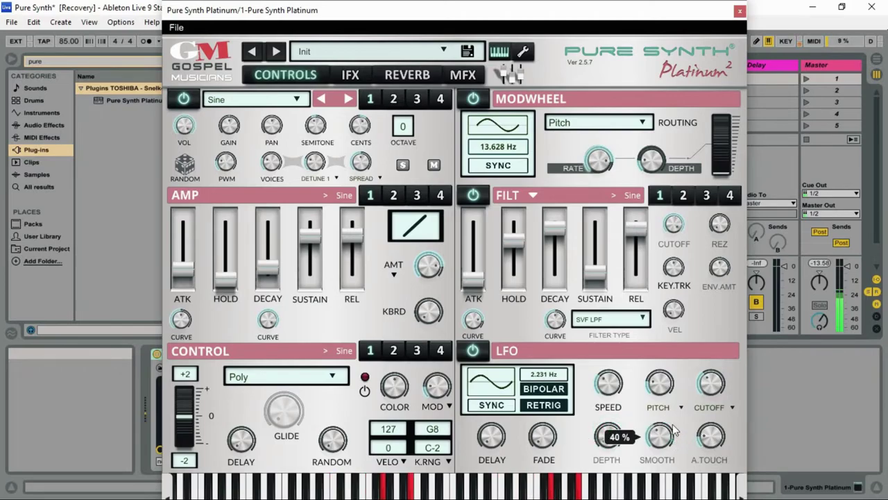
Fine-tune the LFO depth and adjust the delay and random amounts in the Control section, setting random to about 46%.
{"action": "left_click_drag", "start_coordinate": [613, 439], "coordinate": [614, 432]}
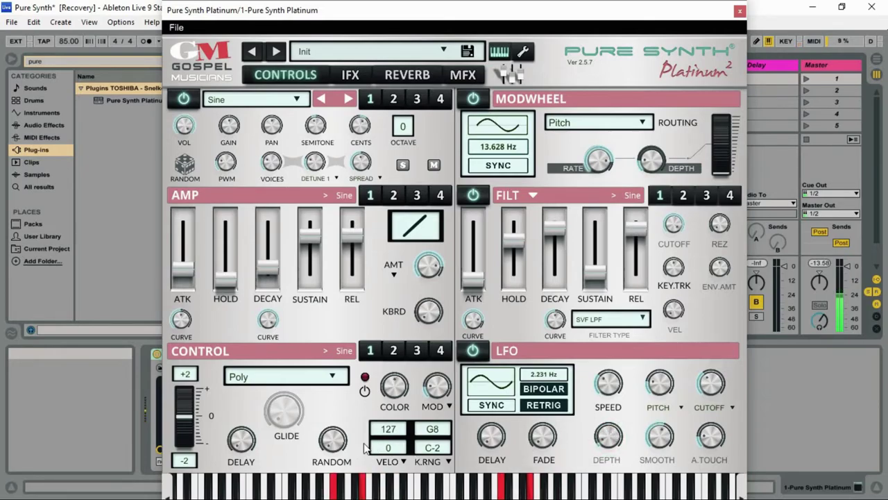
{"action": "left_click_drag", "start_coordinate": [342, 436], "coordinate": [342, 419]}
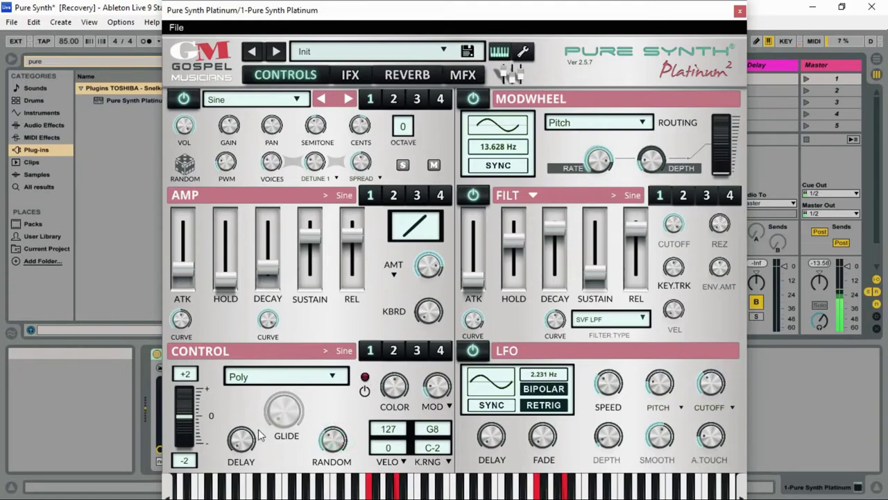
{"action": "mouse_move", "coordinate": [242, 438]}
{"action": "left_mouse_down"}
{"action": "mouse_move", "coordinate": [256, 394]}
{"action": "mouse_move", "coordinate": [256, 448]}
{"action": "left_mouse_up"}
{"action": "left_click_drag", "start_coordinate": [255, 439], "coordinate": [260, 449]}
{"action": "left_click_drag", "start_coordinate": [332, 458], "coordinate": [334, 445]}
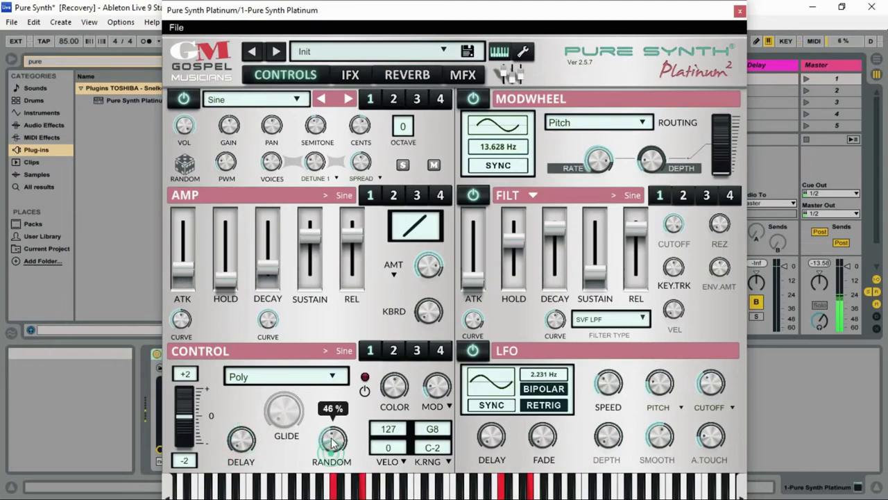
Turn on the Color control for the Sine oscillator and try different color amounts, including -5.
{"action": "left_click", "coordinate": [365, 391]}
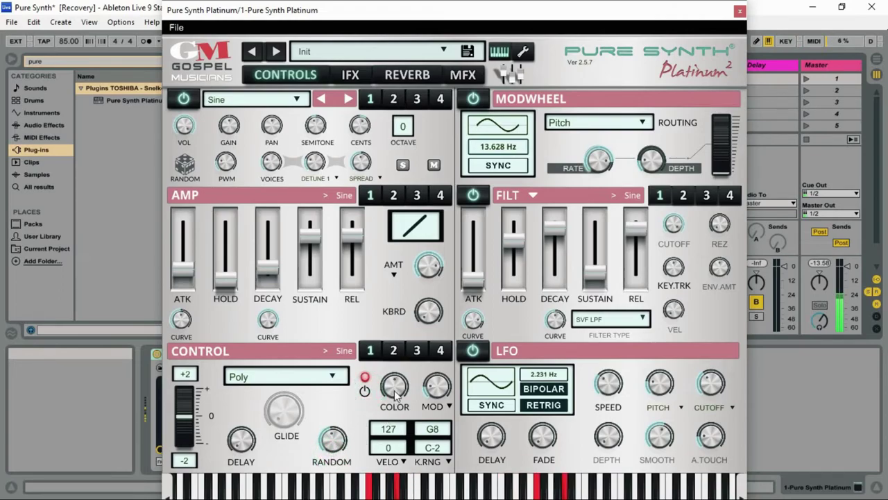
{"action": "left_click_drag", "start_coordinate": [396, 384], "coordinate": [394, 391]}
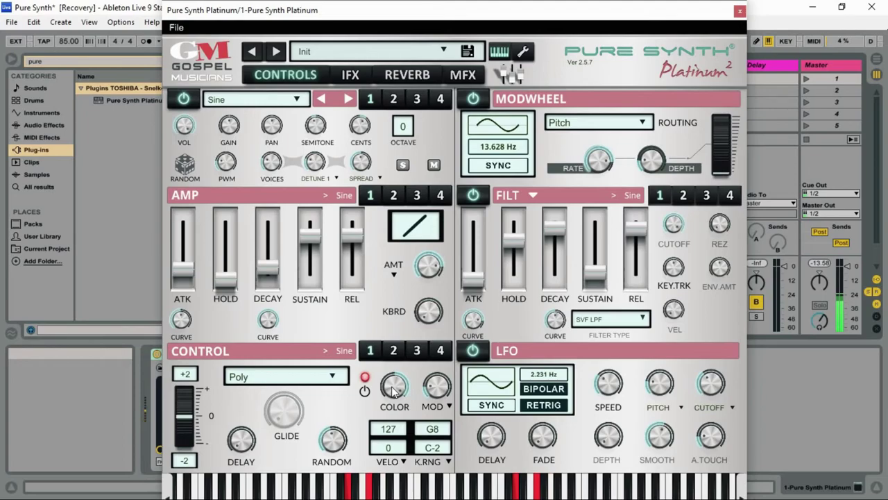
{"action": "left_click_drag", "start_coordinate": [394, 390], "coordinate": [370, 482]}
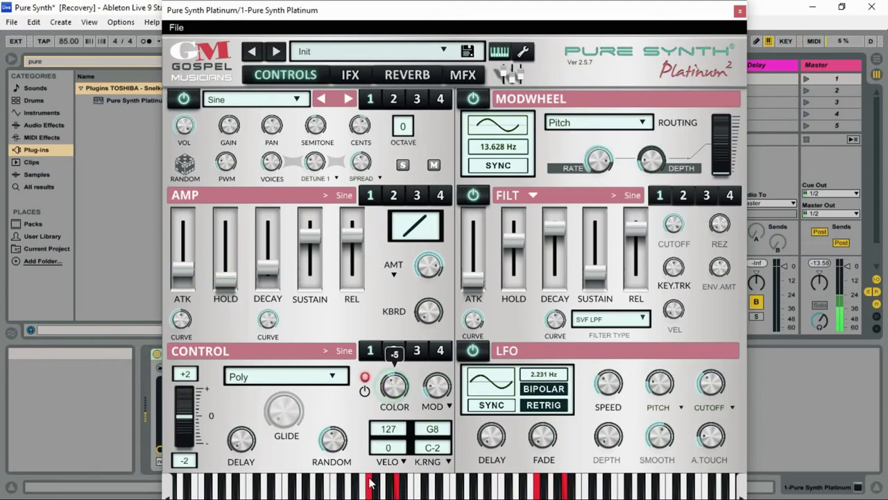
{"action": "left_click_drag", "start_coordinate": [393, 390], "coordinate": [394, 414]}
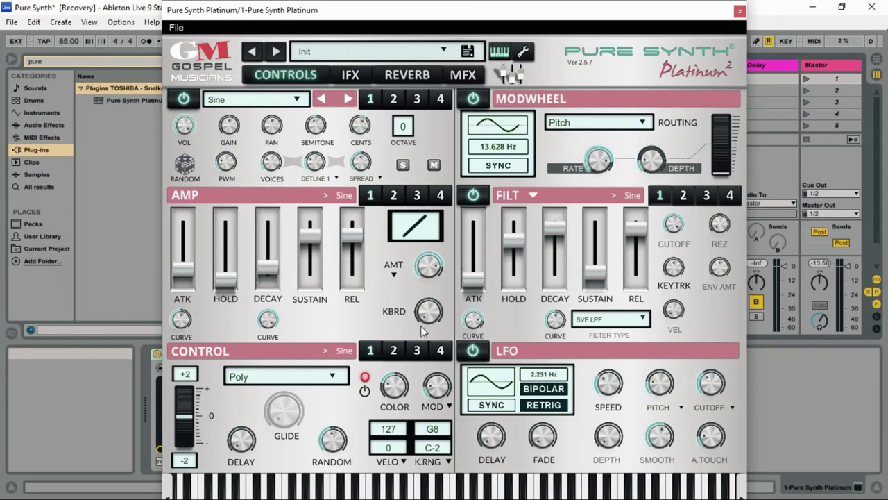
Switch to Wondershare Filmora and open its media recording options.
{"action": "key", "text": "super"}
{"action": "left_click", "coordinate": [555, 489]}
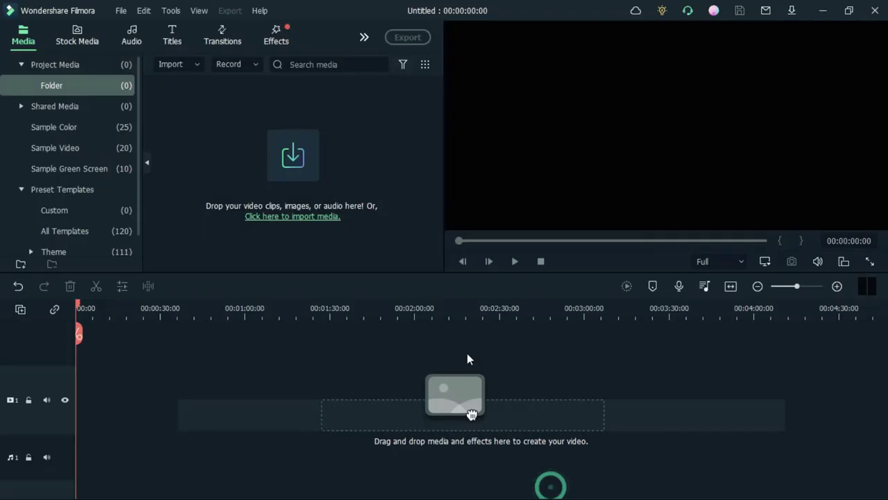
{"action": "left_click", "coordinate": [257, 64]}
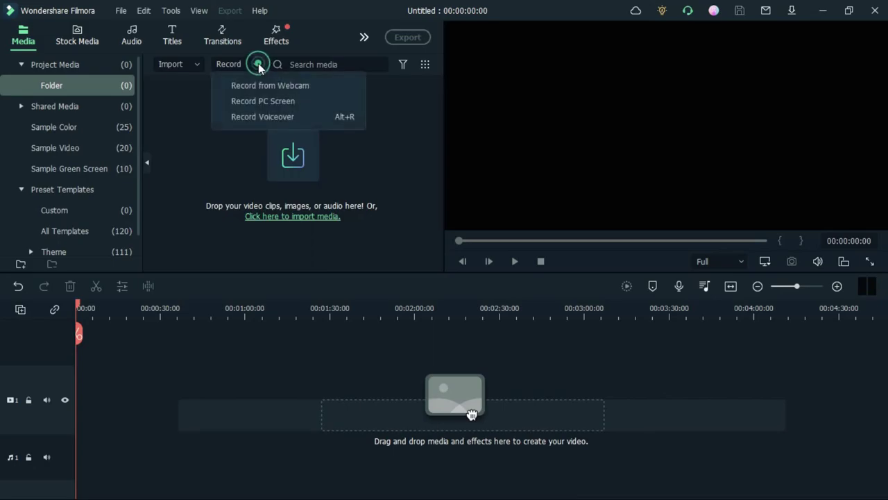